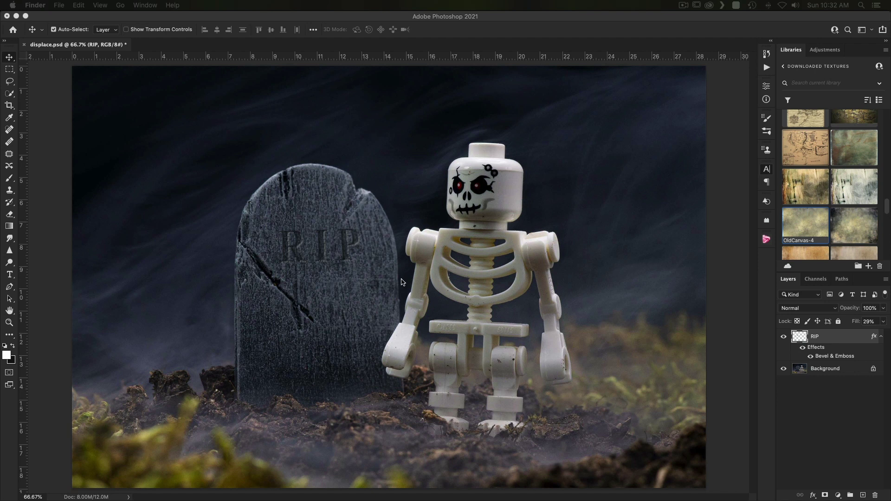
Close displace.psd and open tombstone lego.jpg from the example folder
{"action": "left_click", "coordinate": [22, 46]}
{"action": "left_click", "coordinate": [22, 46]}
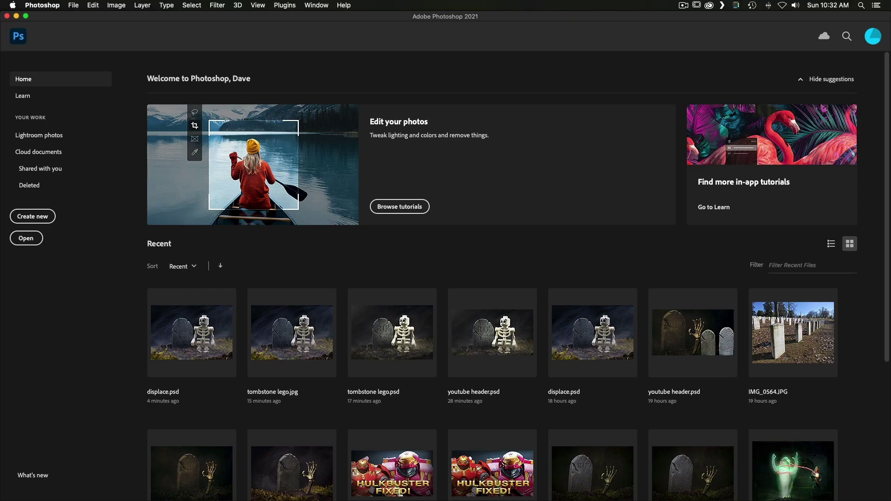
{"action": "left_click", "coordinate": [74, 5]}
{"action": "left_click", "coordinate": [88, 25]}
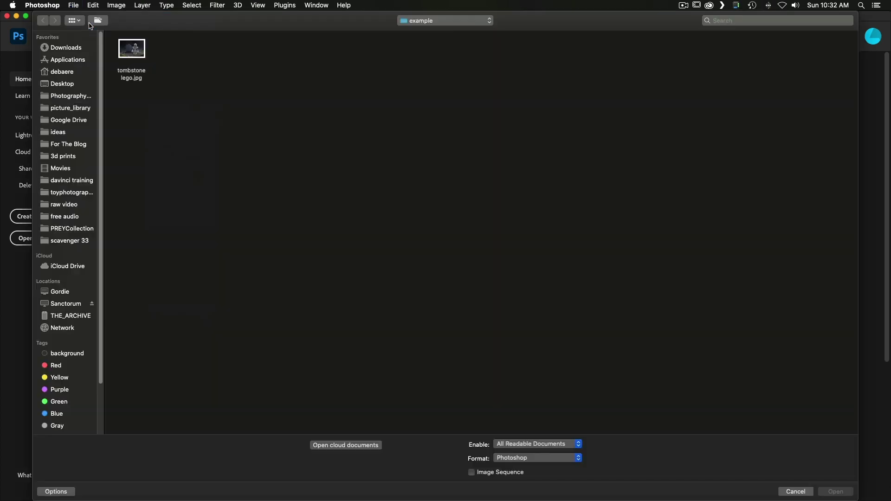
{"action": "left_click", "coordinate": [150, 53]}
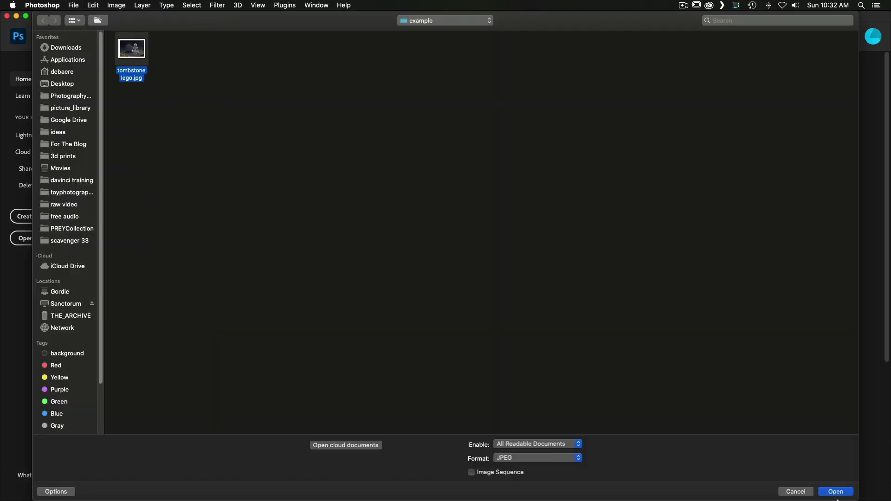
{"action": "left_click", "coordinate": [837, 492]}
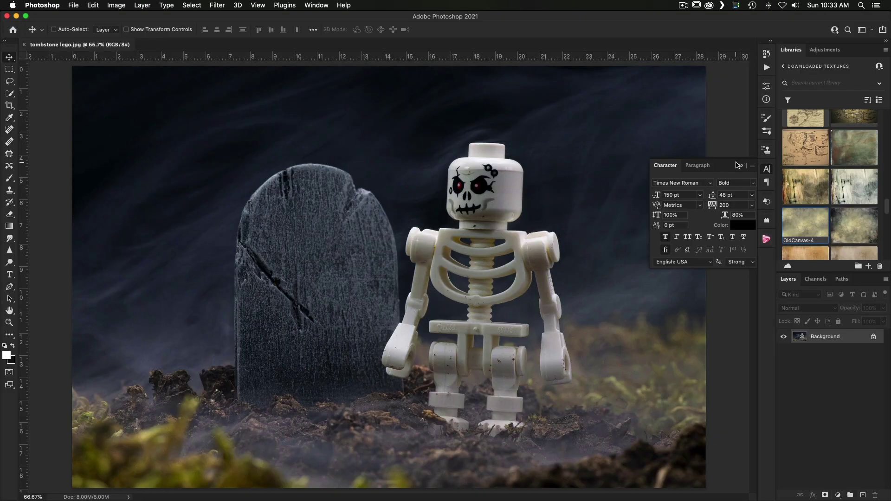
{"action": "left_click", "coordinate": [739, 166]}
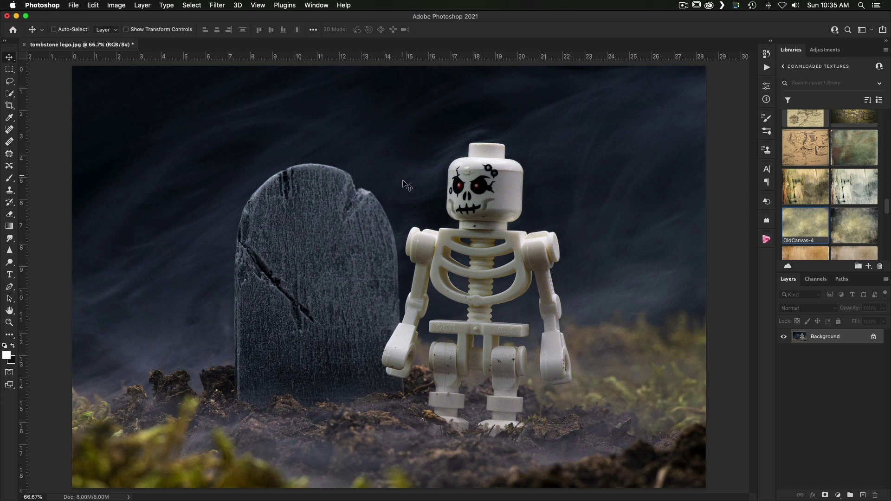
Add the text "RIP" in a text box across the upper part of the tombstone
{"action": "left_click", "coordinate": [10, 275]}
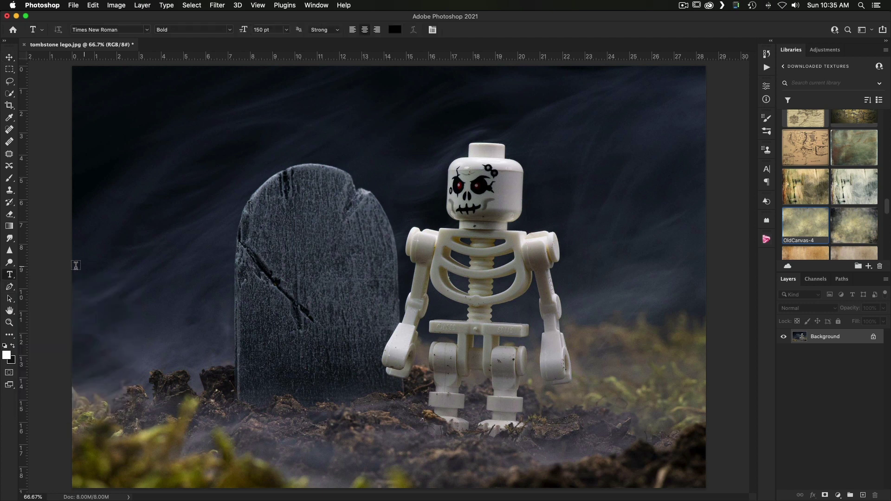
{"action": "left_click_drag", "start_coordinate": [253, 209], "coordinate": [388, 268]}
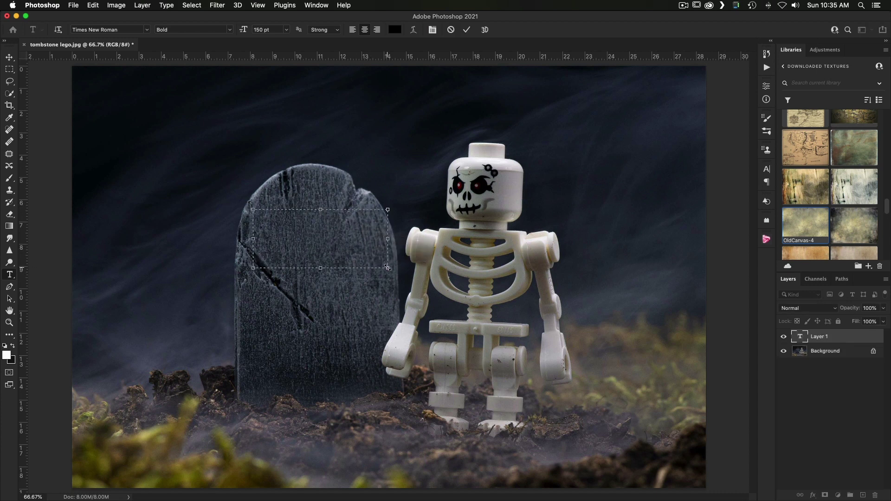
{"action": "type", "text": "RIP"}
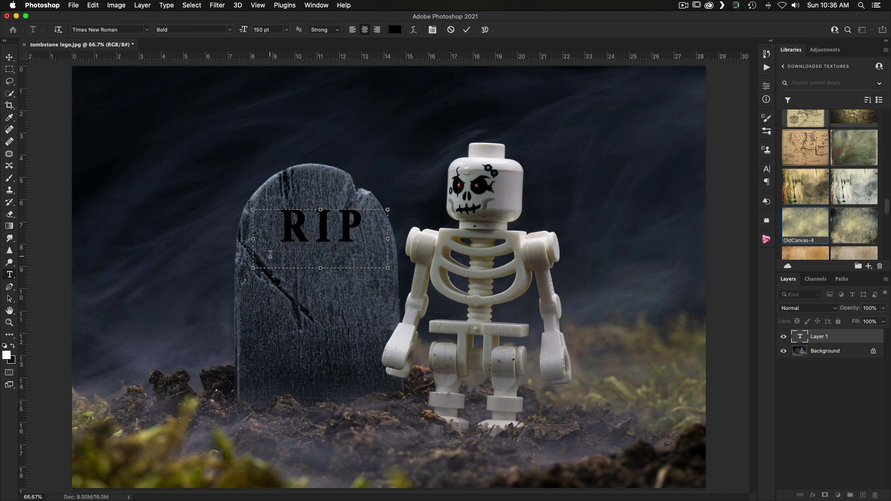
Set the RIP text color to 0c0f14, sampled from the dark crack in the tombstone
{"action": "left_click", "coordinate": [396, 30]}
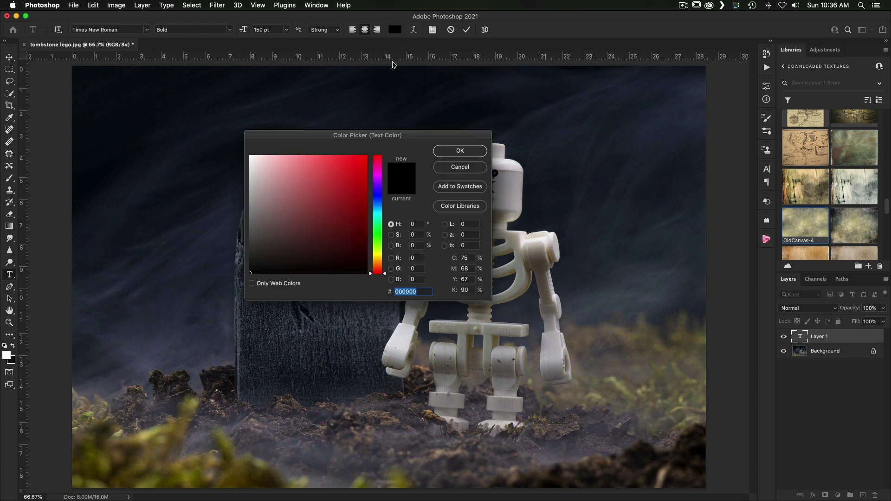
{"action": "left_click_drag", "start_coordinate": [407, 135], "coordinate": [509, 137]}
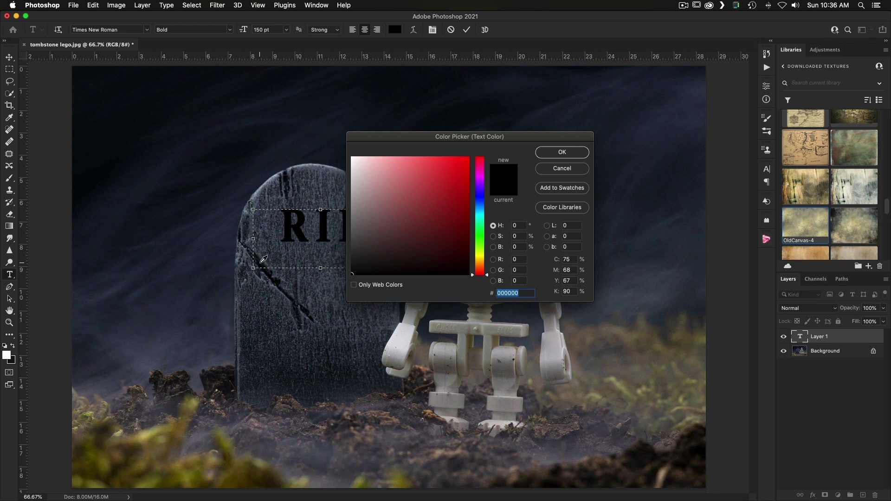
{"action": "left_click", "coordinate": [263, 259]}
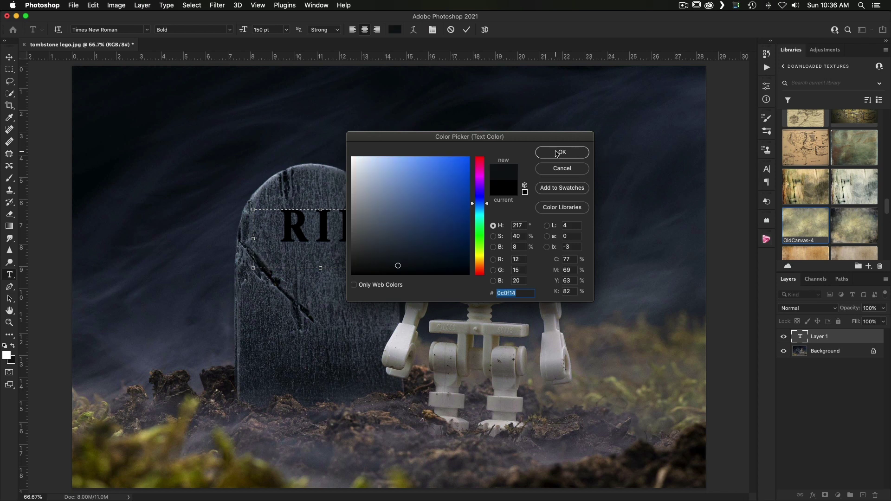
{"action": "left_click", "coordinate": [558, 155]}
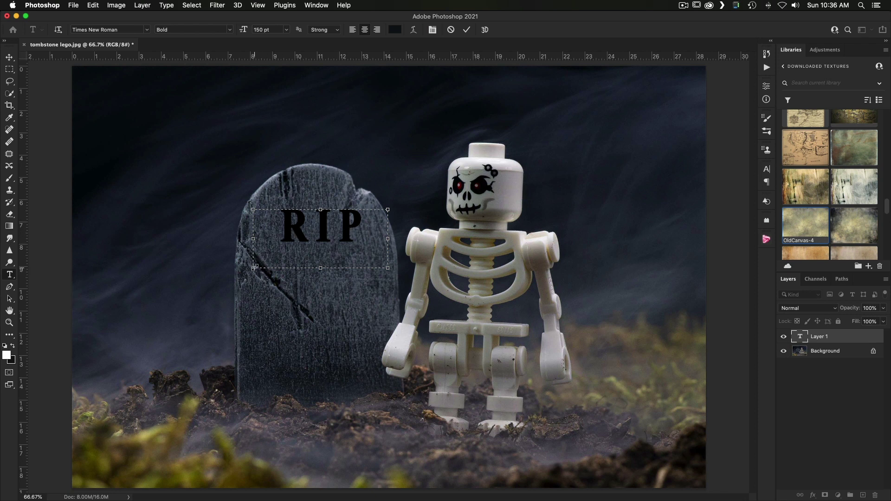
Commit the RIP text and reposition it slightly lower, centered on the upper half of the tombstone
{"action": "left_click", "coordinate": [10, 57]}
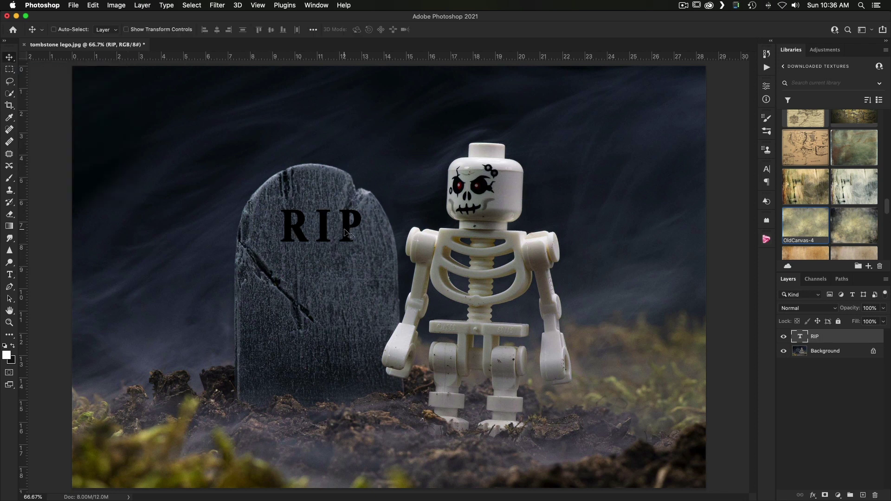
{"action": "left_click_drag", "start_coordinate": [345, 234], "coordinate": [343, 245]}
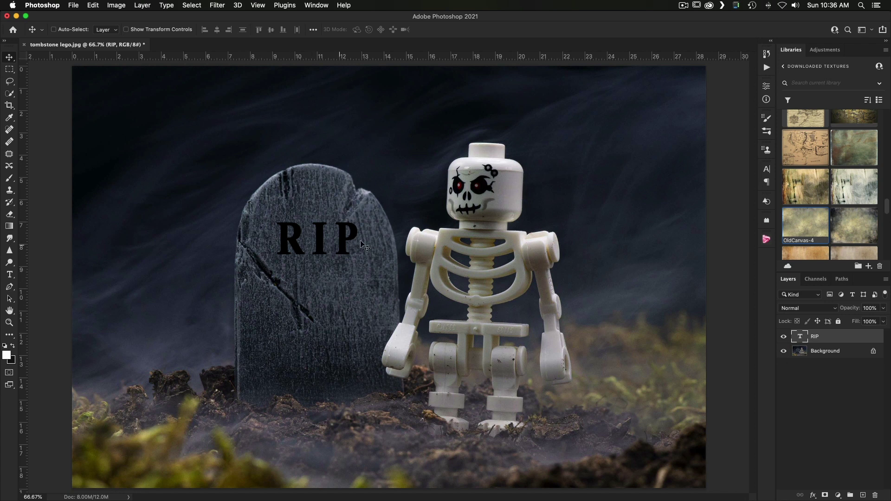
{"action": "left_click_drag", "start_coordinate": [336, 259], "coordinate": [407, 307]}
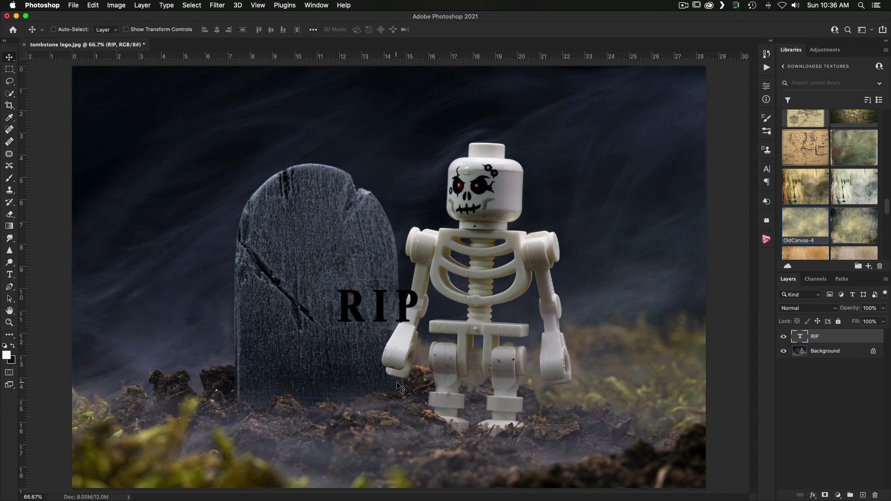
{"action": "left_click_drag", "start_coordinate": [402, 306], "coordinate": [351, 388]}
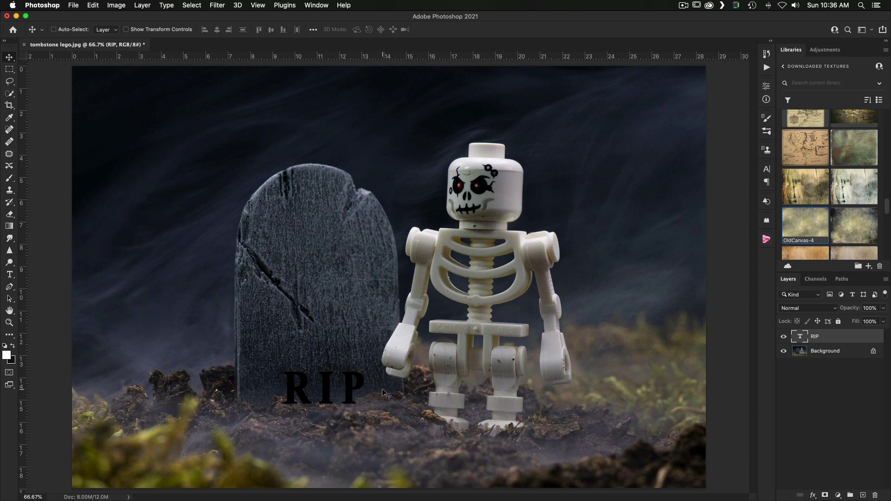
{"action": "left_click_drag", "start_coordinate": [355, 393], "coordinate": [344, 247]}
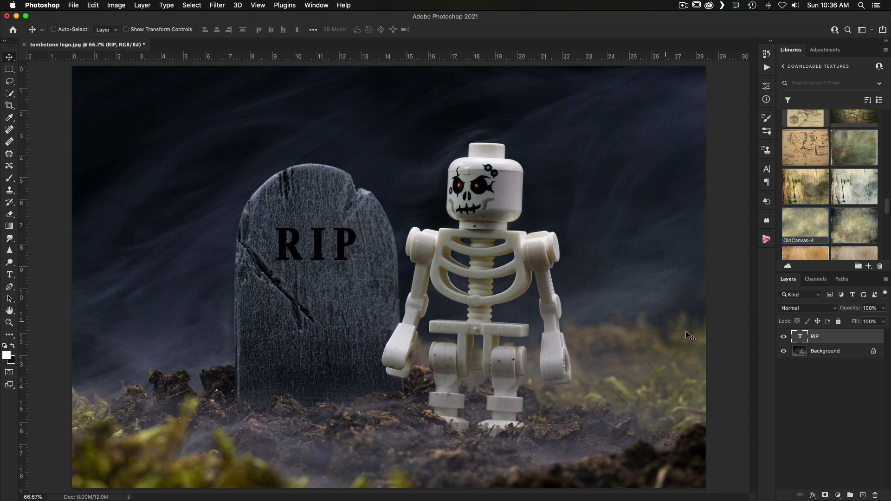
Rasterize the RIP text layer and distort its right corners slightly to match the tombstone's perspective
{"action": "right_click", "coordinate": [834, 337]}
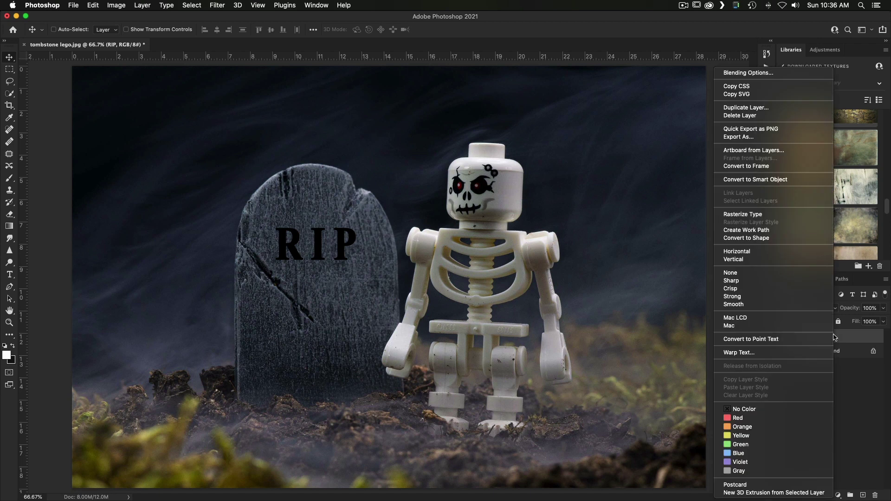
{"action": "left_click", "coordinate": [769, 214]}
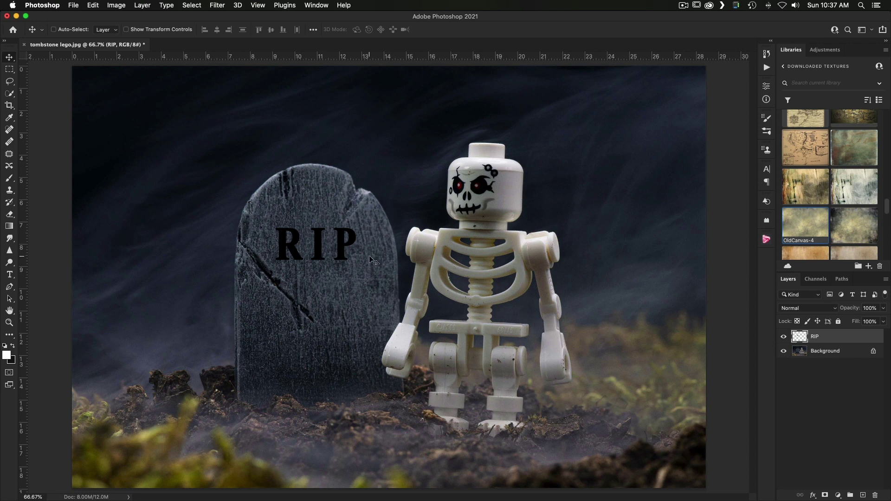
{"action": "key", "text": "super+t"}
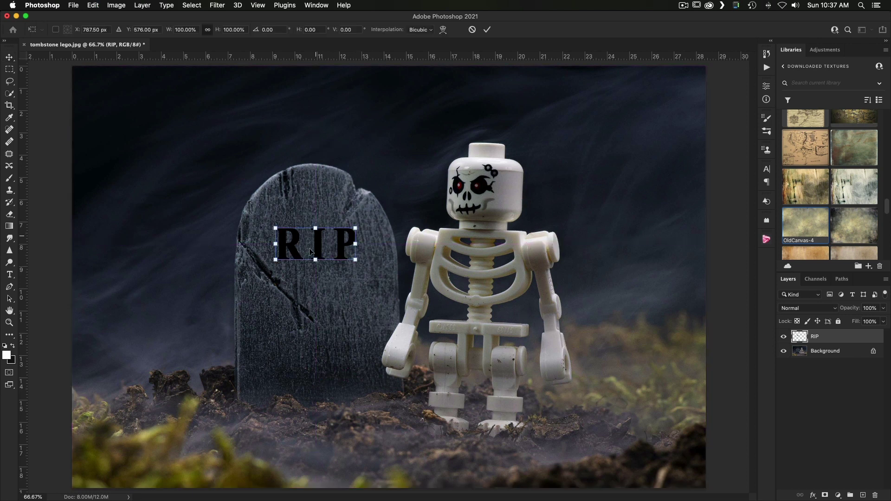
{"action": "right_click", "coordinate": [343, 249]}
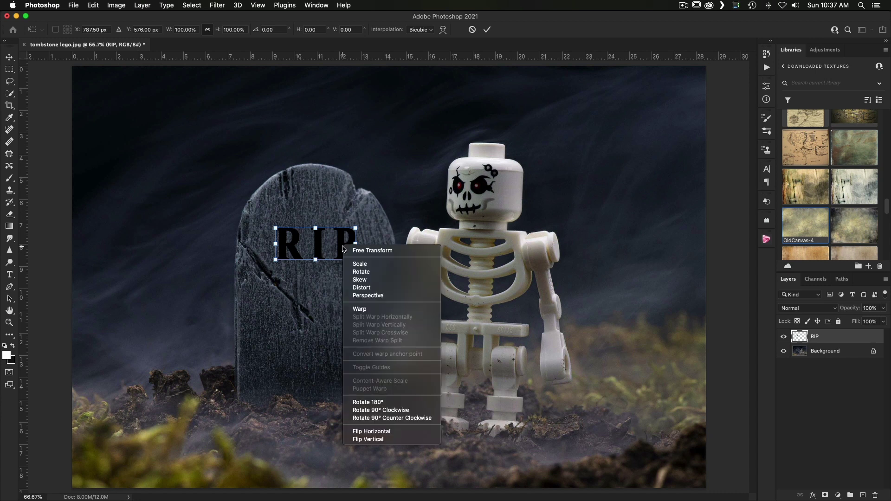
{"action": "left_click", "coordinate": [375, 289]}
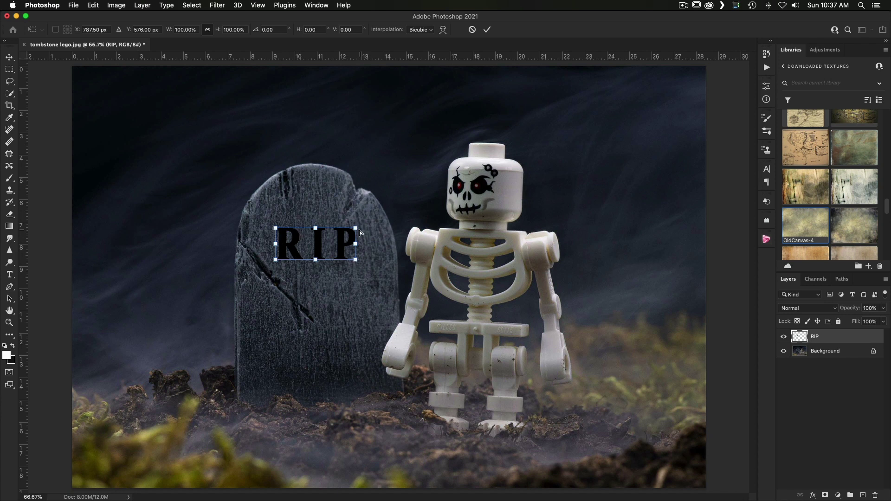
{"action": "left_click_drag", "start_coordinate": [355, 228], "coordinate": [357, 228]}
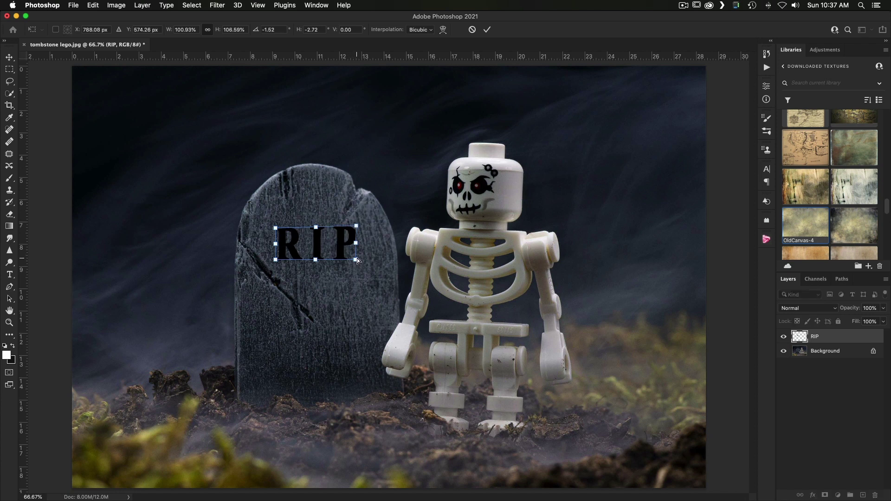
{"action": "left_click_drag", "start_coordinate": [357, 260], "coordinate": [358, 259]}
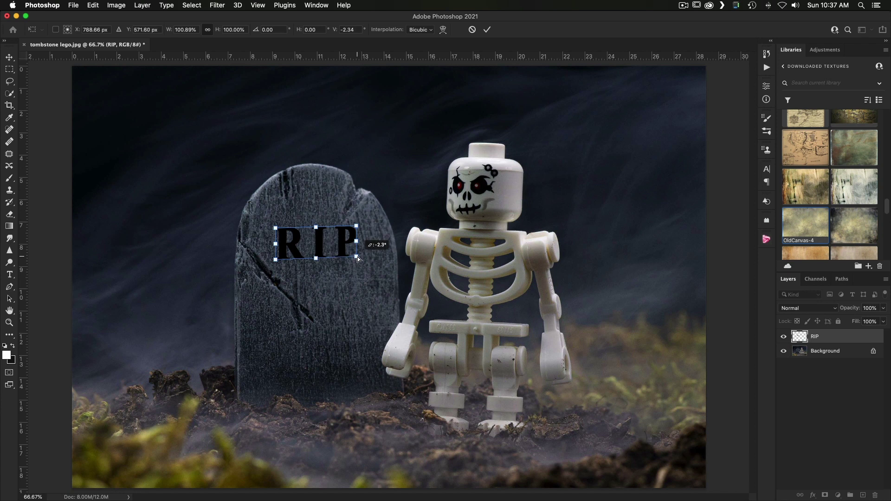
{"action": "left_click_drag", "start_coordinate": [359, 259], "coordinate": [359, 259]}
{"action": "left_click_drag", "start_coordinate": [358, 259], "coordinate": [359, 242]}
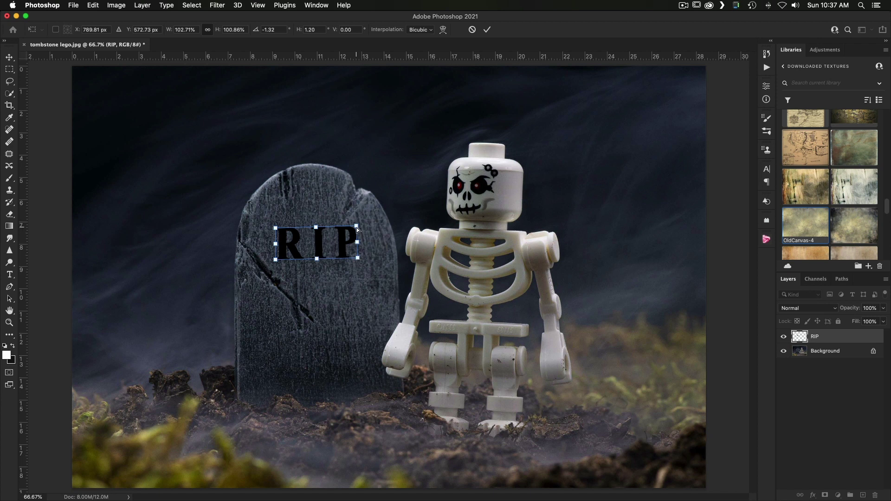
{"action": "left_click_drag", "start_coordinate": [357, 228], "coordinate": [360, 259]}
{"action": "left_click_drag", "start_coordinate": [357, 259], "coordinate": [357, 260]}
{"action": "key", "text": "Return"}
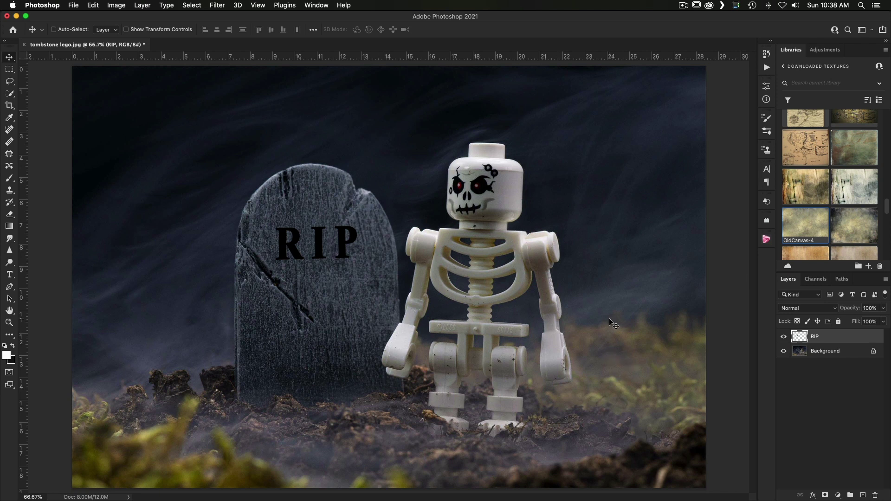
Enable Bevel & Emboss on the RIP layer with the Inner Bevel style
{"action": "double_click", "coordinate": [874, 338]}
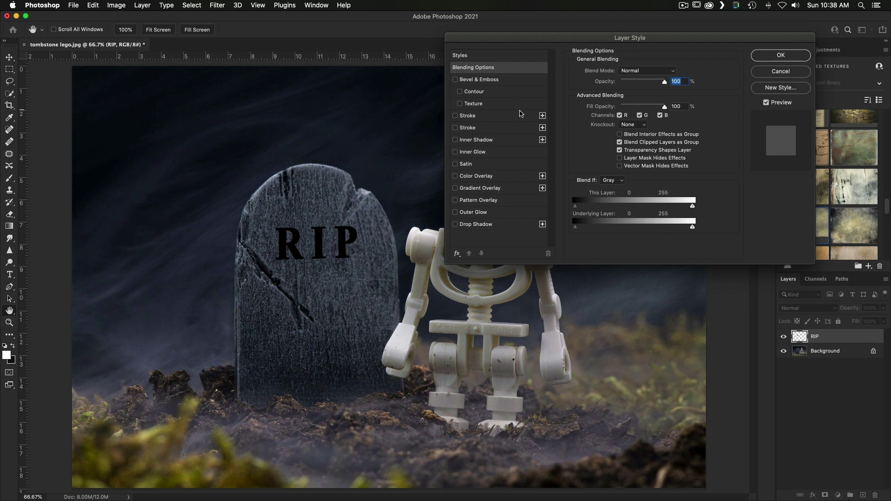
{"action": "left_click", "coordinate": [455, 81]}
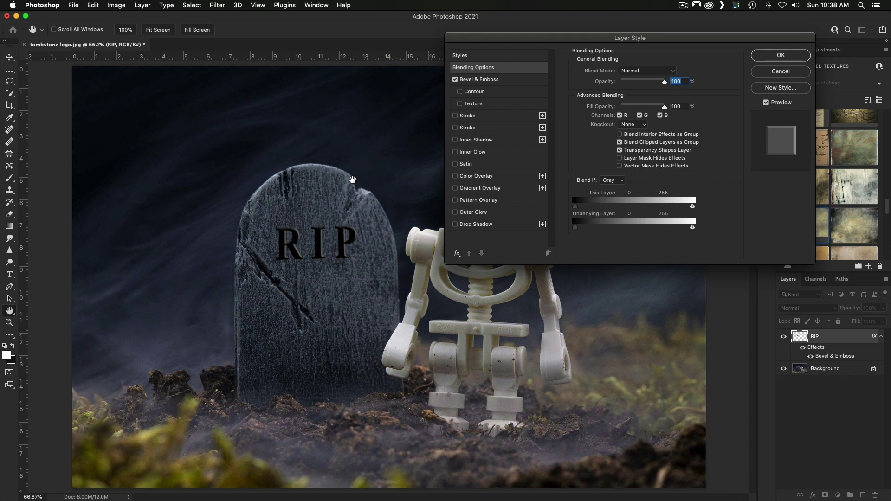
{"action": "left_click", "coordinate": [481, 80]}
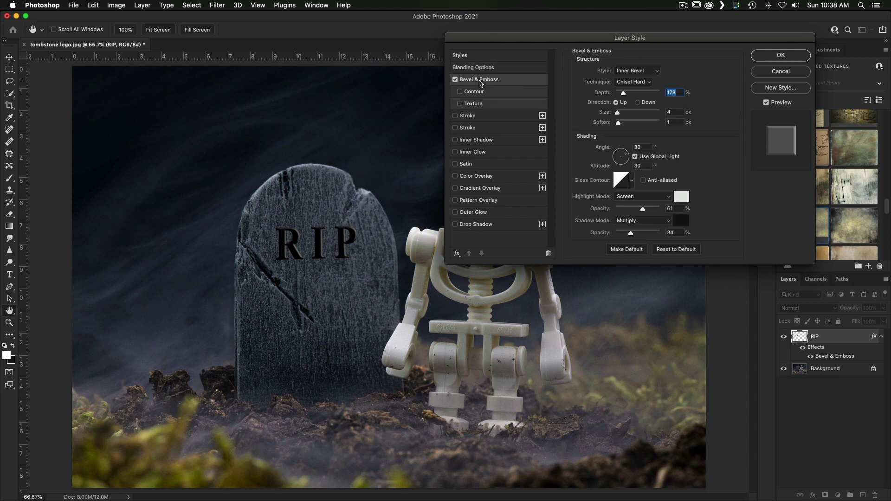
{"action": "left_click", "coordinate": [657, 72]}
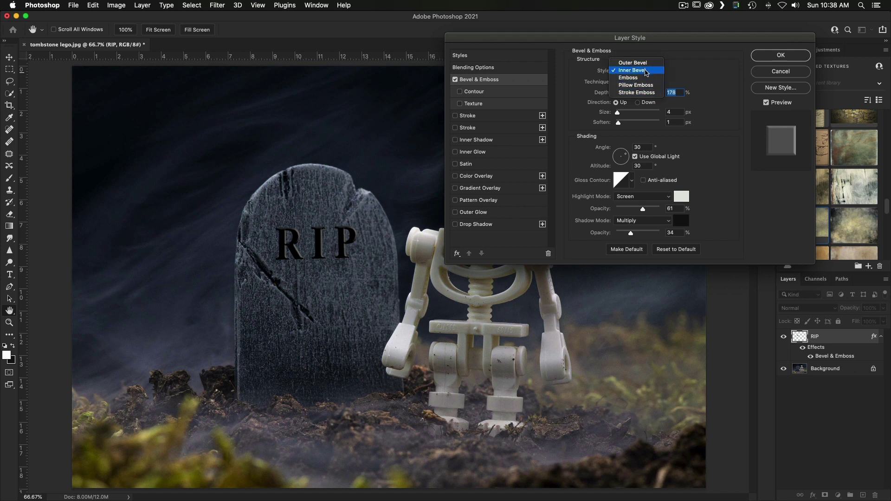
{"action": "left_click", "coordinate": [646, 73]}
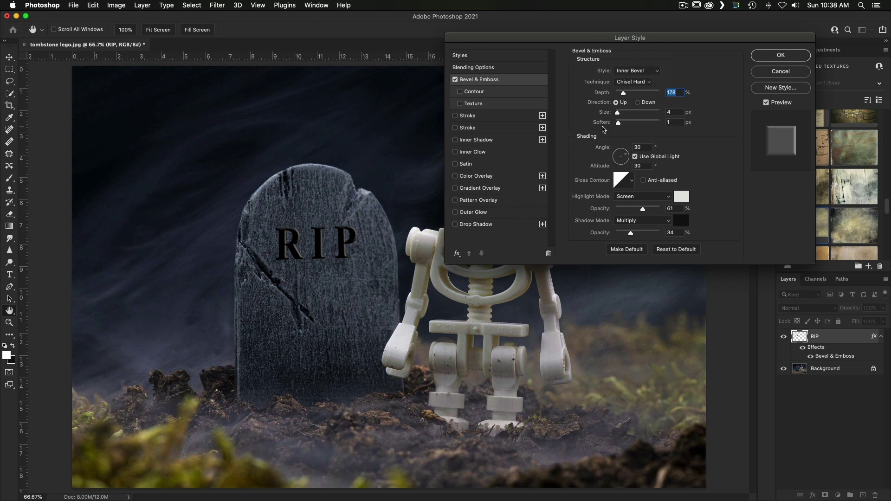
Set the bevel's depth to 168% and its size to 4 px
{"action": "left_click_drag", "start_coordinate": [624, 96], "coordinate": [622, 96]}
{"action": "left_click_drag", "start_coordinate": [618, 115], "coordinate": [618, 115]}
{"action": "left_click", "coordinate": [618, 115]}
{"action": "type", "text": "3"}
{"action": "key", "text": "Tab"}
{"action": "left_click_drag", "start_coordinate": [618, 116], "coordinate": [619, 116]}
{"action": "left_click", "coordinate": [618, 116]}
Set the bevel's highlight color to c0c2cf, sampled from a light area of the tombstone
{"action": "left_click", "coordinate": [681, 199]}
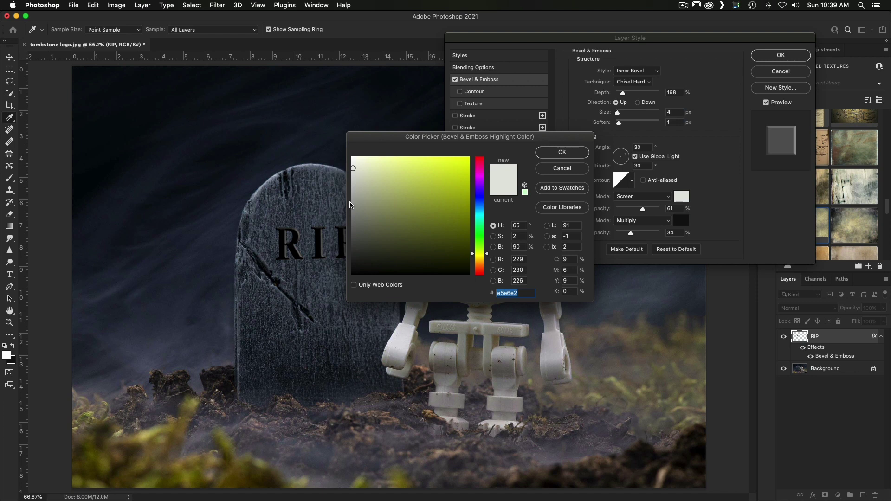
{"action": "left_click", "coordinate": [276, 176]}
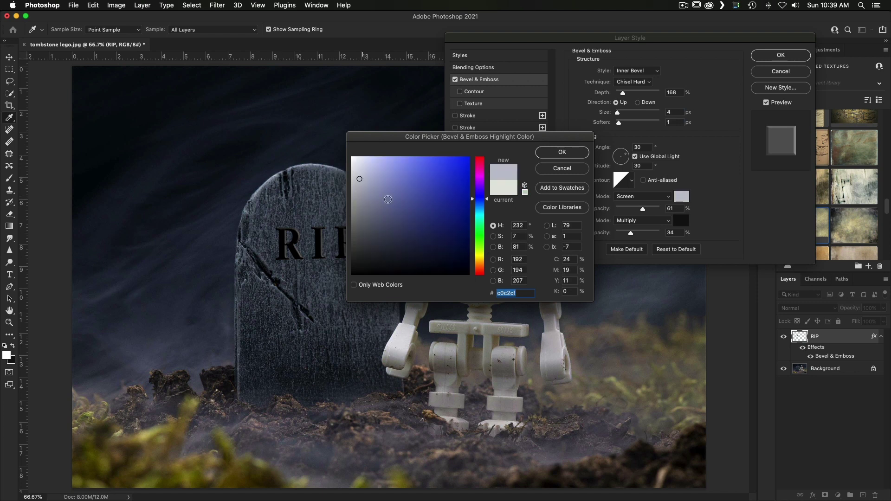
{"action": "left_click", "coordinate": [562, 152]}
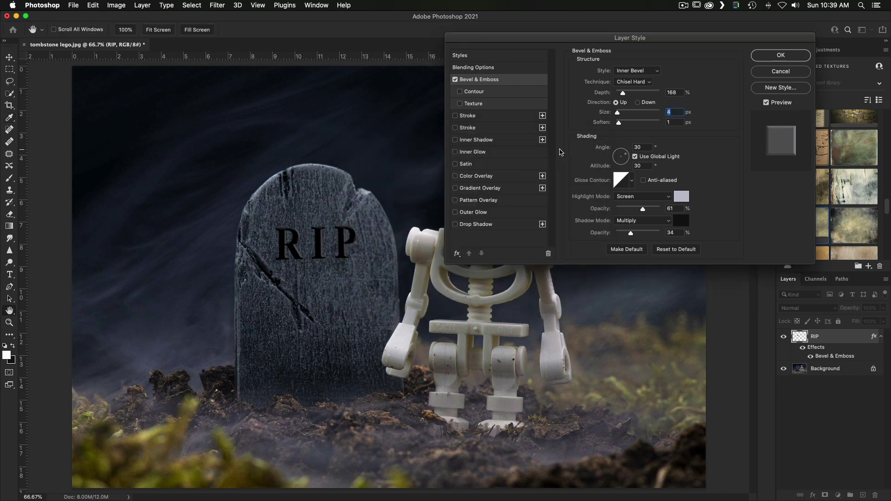
Set the bevel's shadow color to 05080d, sampled from the dark crack in the tombstone
{"action": "left_click", "coordinate": [683, 222]}
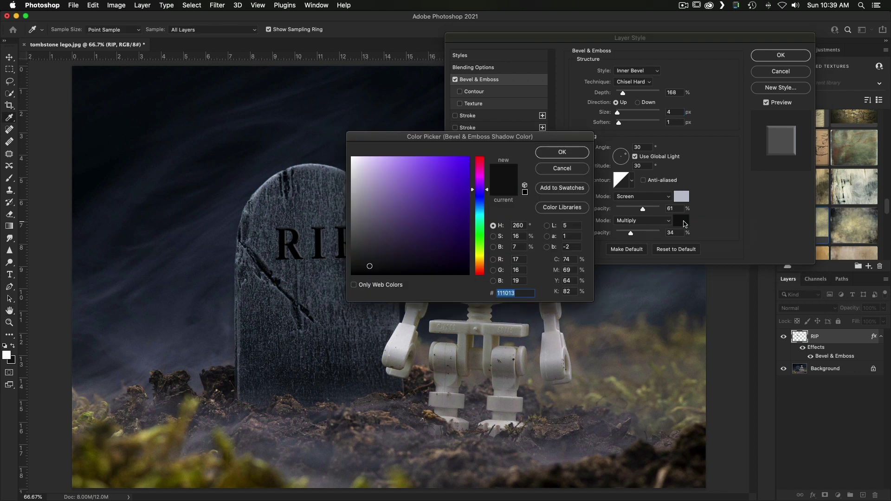
{"action": "left_click", "coordinate": [263, 270]}
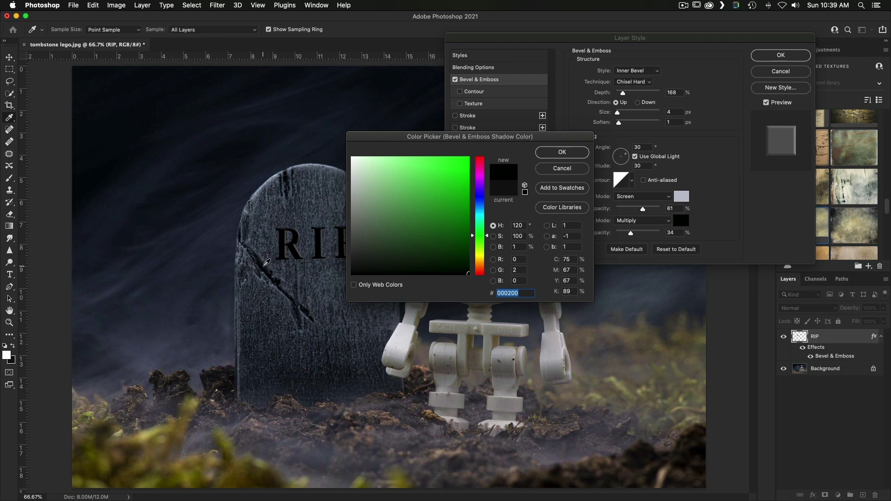
{"action": "left_click", "coordinate": [263, 269]}
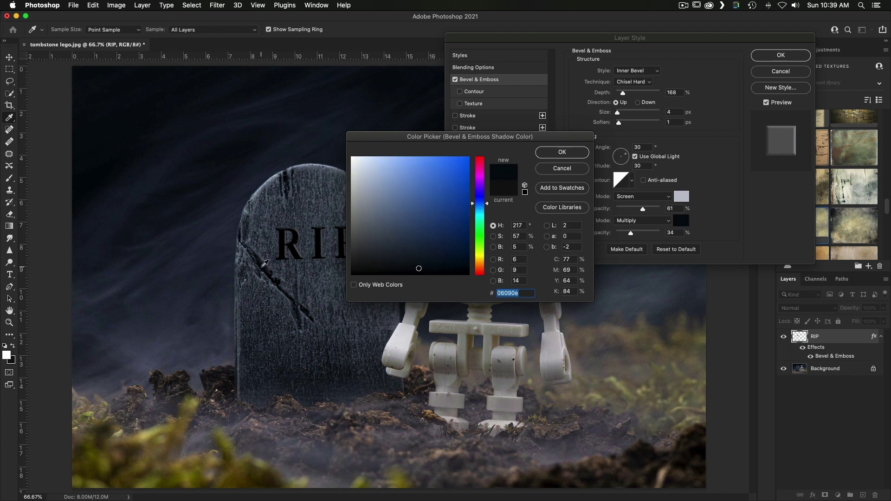
{"action": "left_click", "coordinate": [263, 266]}
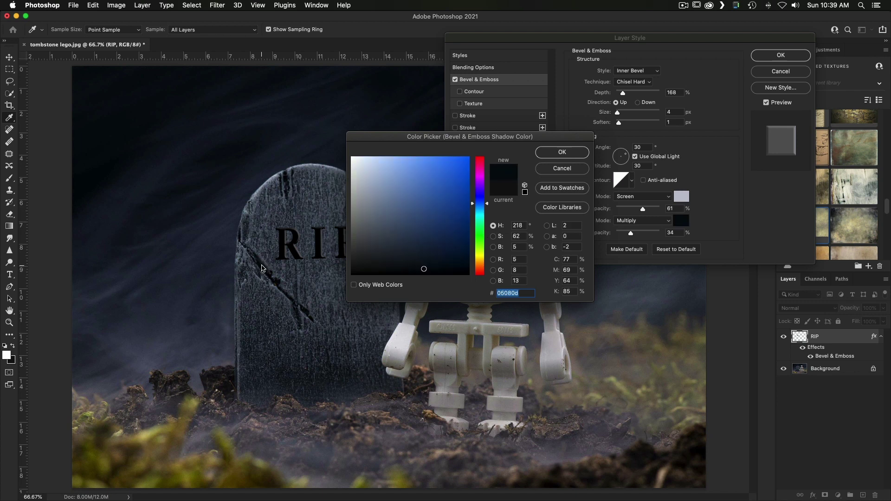
{"action": "left_click", "coordinate": [559, 157]}
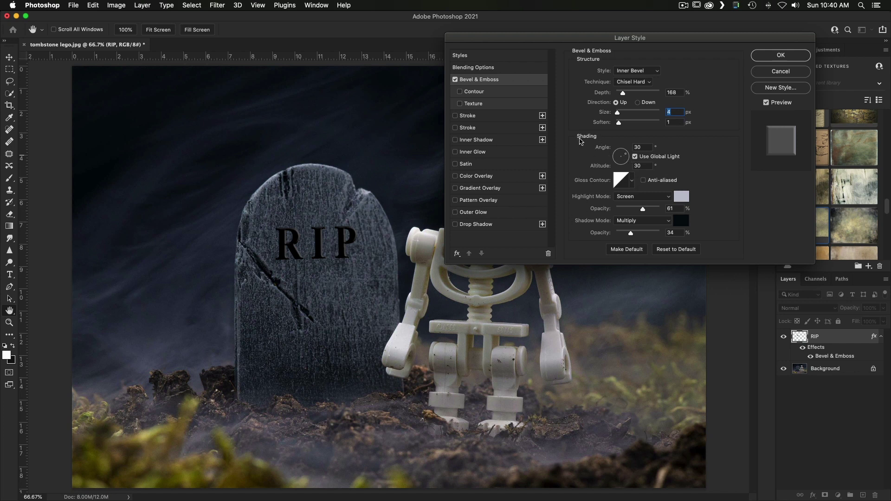
Set the bevel's light angle to -43° and altitude to 16°, and apply the layer style
{"action": "left_click", "coordinate": [628, 158]}
{"action": "left_click_drag", "start_coordinate": [628, 161], "coordinate": [628, 162]}
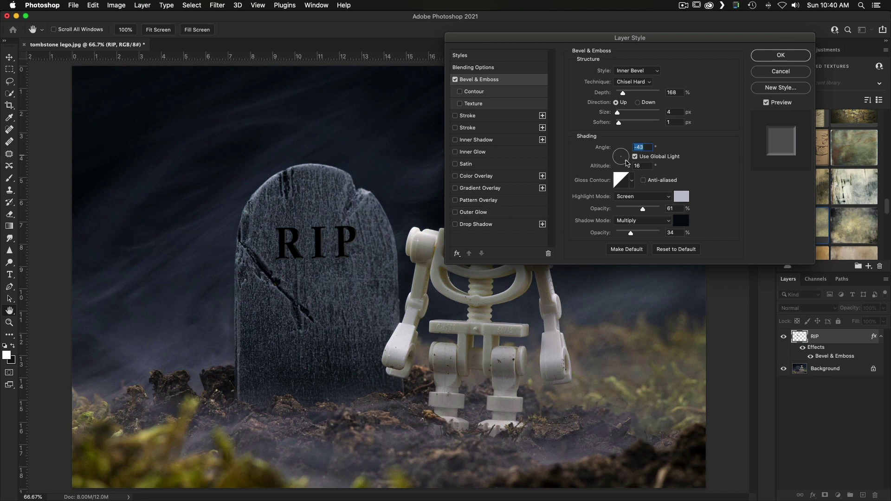
{"action": "left_click", "coordinate": [780, 55]}
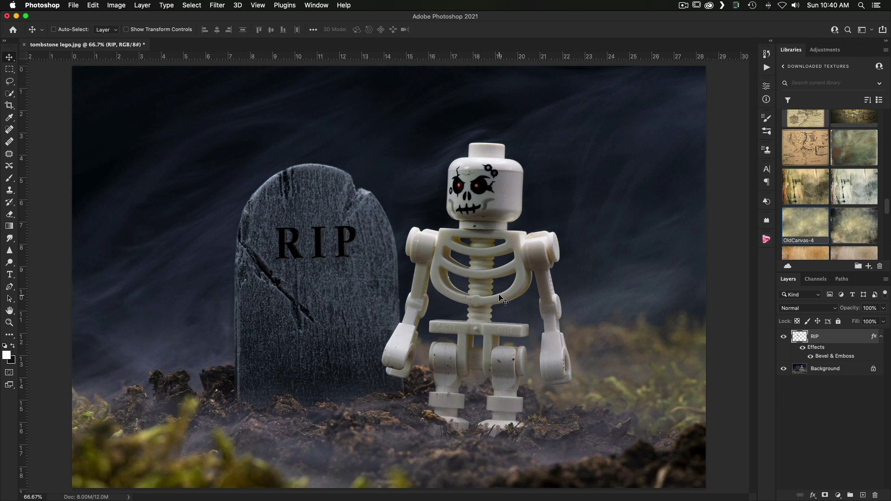
Lower the RIP layer's fill to 25% and deselect the layer
{"action": "left_click", "coordinate": [883, 323]}
{"action": "left_click_drag", "start_coordinate": [882, 334], "coordinate": [847, 338]}
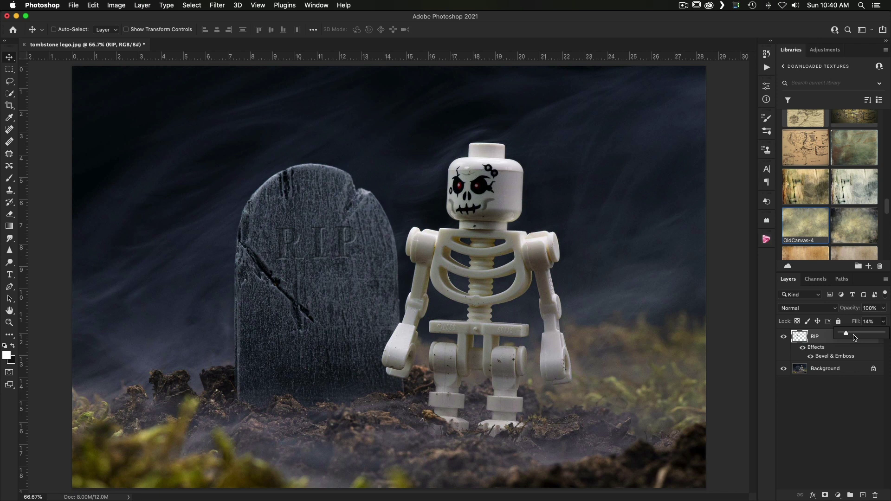
{"action": "left_click_drag", "start_coordinate": [847, 337], "coordinate": [851, 336]}
{"action": "left_click", "coordinate": [838, 406]}
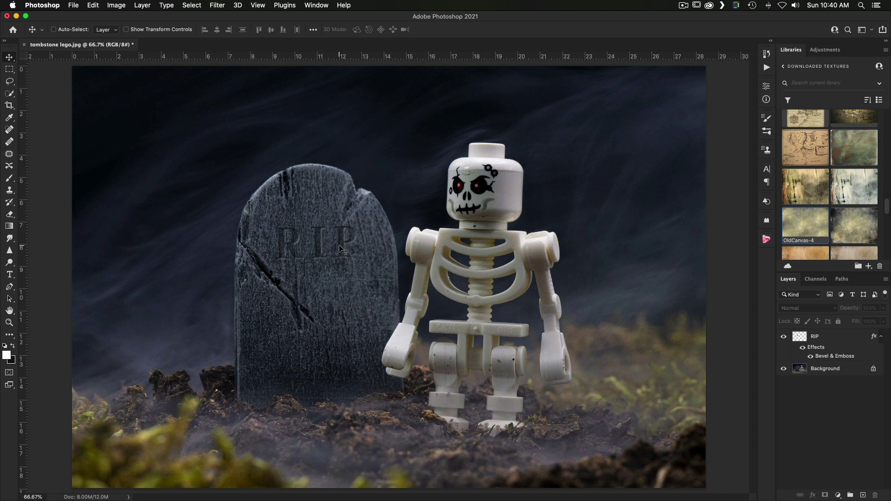
Readjust the size of the RIP layer's Bevel & Emboss effect and apply the layer style
{"action": "double_click", "coordinate": [875, 337]}
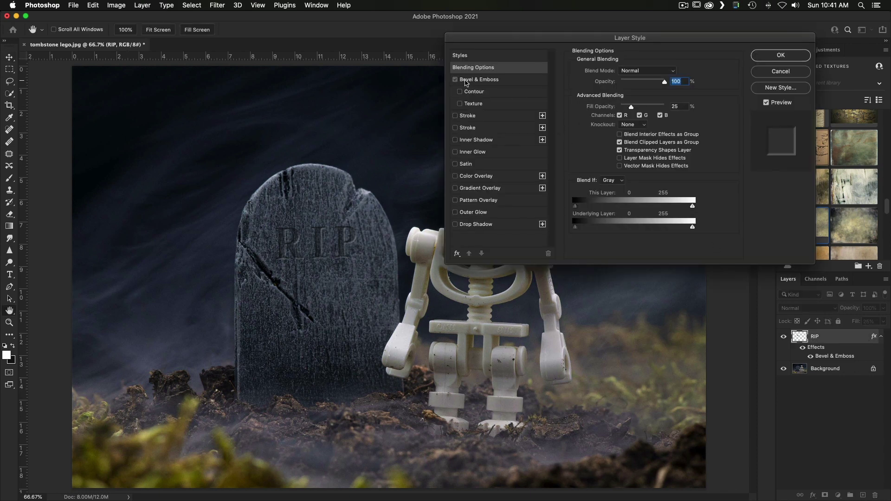
{"action": "left_click", "coordinate": [467, 81]}
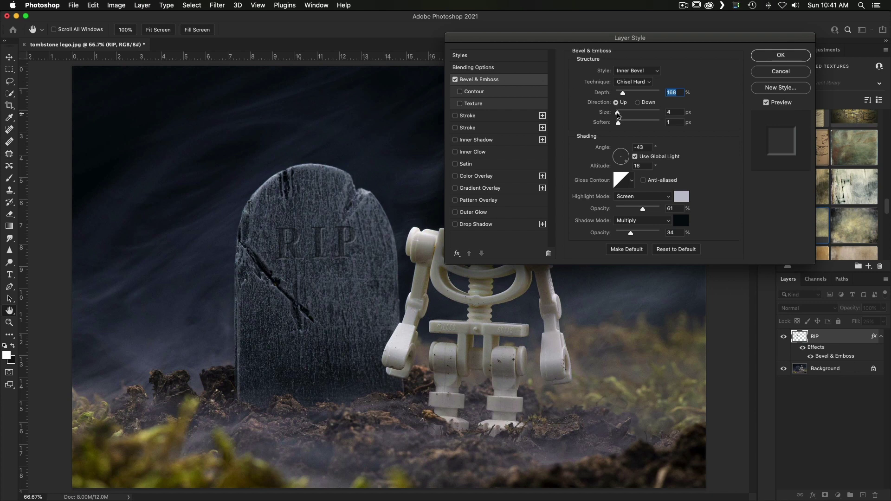
{"action": "mouse_move", "coordinate": [617, 115]}
{"action": "left_mouse_down"}
{"action": "mouse_move", "coordinate": [632, 116]}
{"action": "mouse_move", "coordinate": [615, 116]}
{"action": "mouse_move", "coordinate": [626, 127]}
{"action": "mouse_move", "coordinate": [618, 126]}
{"action": "left_mouse_up"}
{"action": "left_click", "coordinate": [781, 55]}
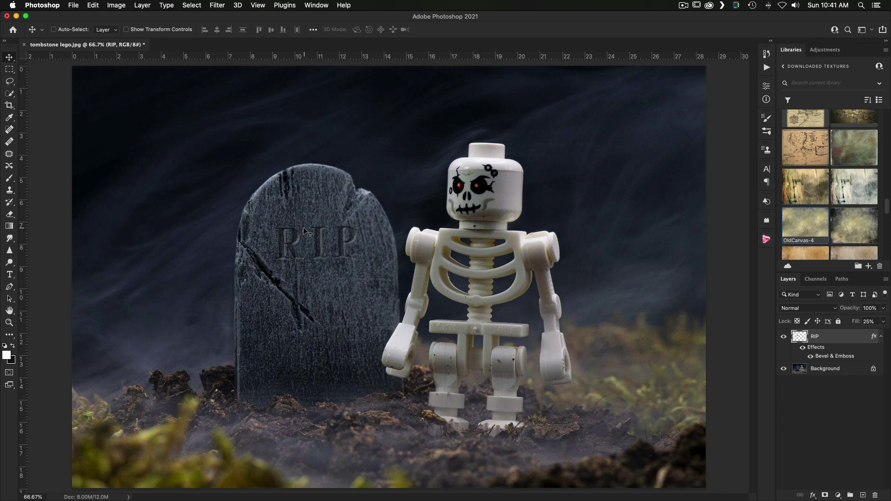
Skew the lower-right corner of the RIP lettering slightly to fit the tombstone's perspective
{"action": "key", "text": "super+t"}
{"action": "right_click", "coordinate": [341, 246]}
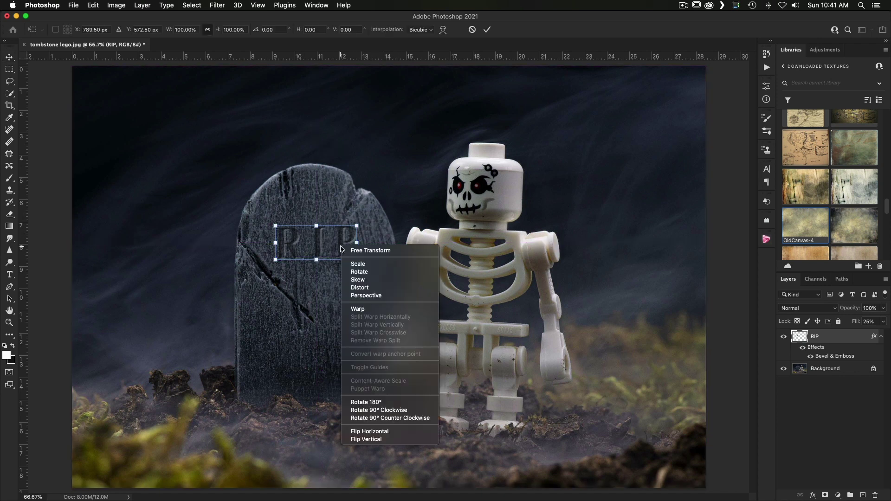
{"action": "left_click", "coordinate": [375, 280]}
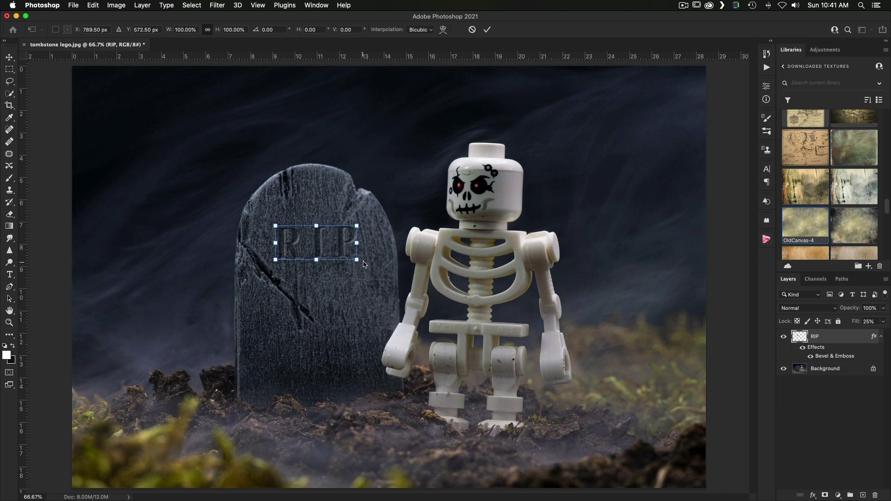
{"action": "mouse_move", "coordinate": [357, 260]}
{"action": "left_mouse_down"}
{"action": "mouse_move", "coordinate": [356, 218]}
{"action": "mouse_move", "coordinate": [395, 294]}
{"action": "mouse_move", "coordinate": [390, 263]}
{"action": "mouse_move", "coordinate": [397, 306]}
{"action": "mouse_move", "coordinate": [378, 260]}
{"action": "mouse_move", "coordinate": [362, 259]}
{"action": "left_mouse_up"}
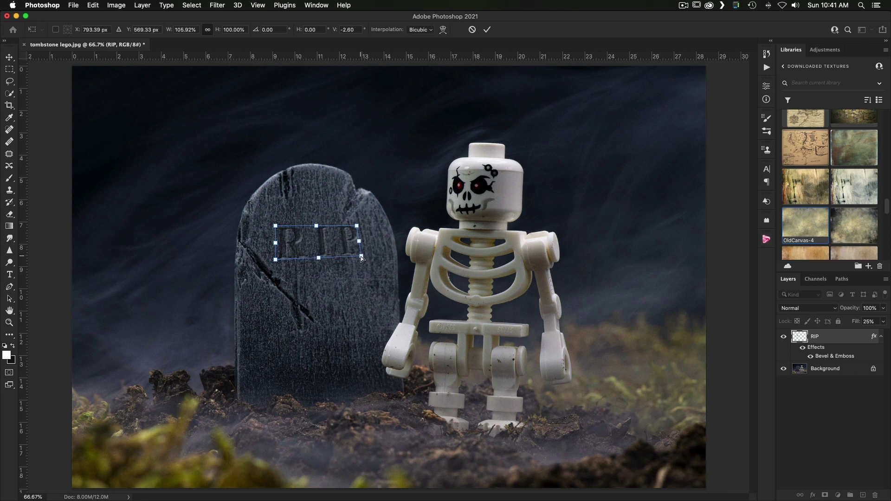
{"action": "key", "text": "Return"}
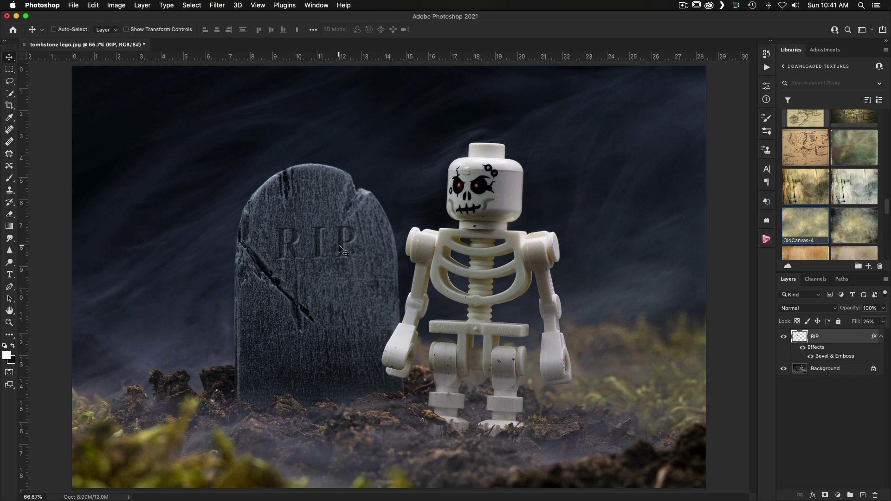
Compare the RIP lettering at 100% fill and at 25% fill, as well as with its layer hidden and shown
{"action": "left_click", "coordinate": [883, 321]}
{"action": "left_click_drag", "start_coordinate": [855, 333], "coordinate": [884, 333]}
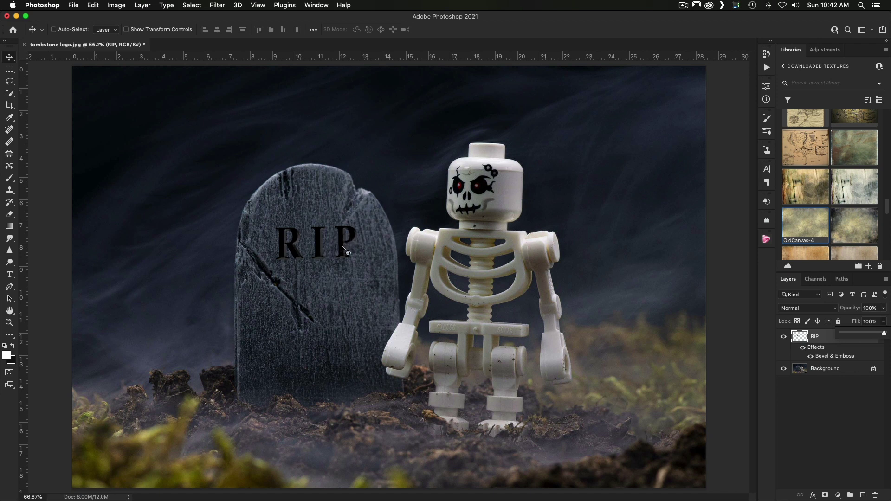
{"action": "left_click_drag", "start_coordinate": [881, 335], "coordinate": [852, 335]}
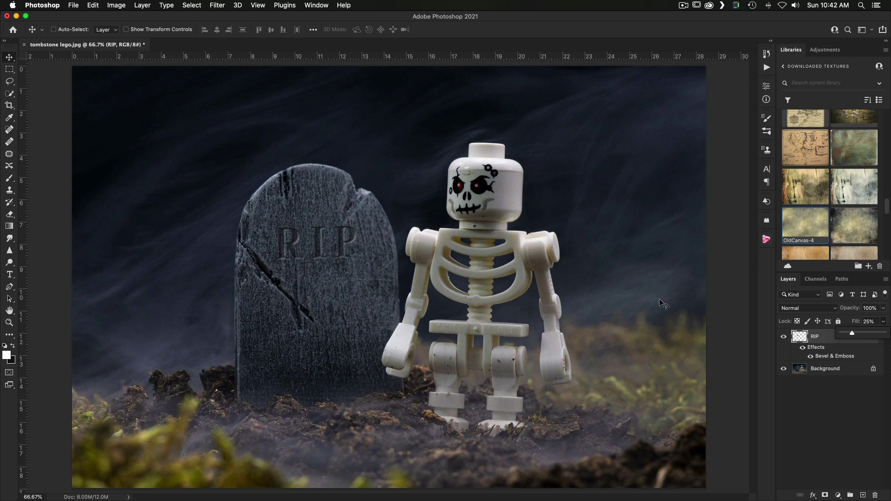
{"action": "left_click", "coordinate": [784, 338]}
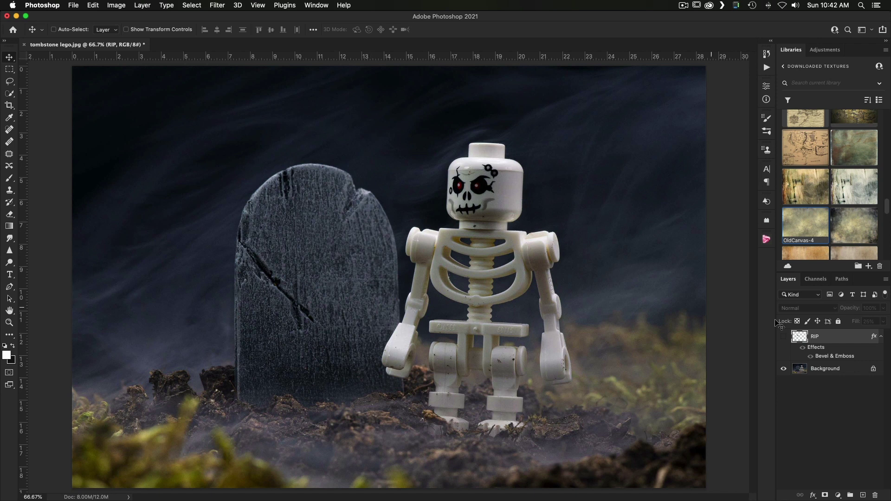
{"action": "left_click", "coordinate": [783, 337]}
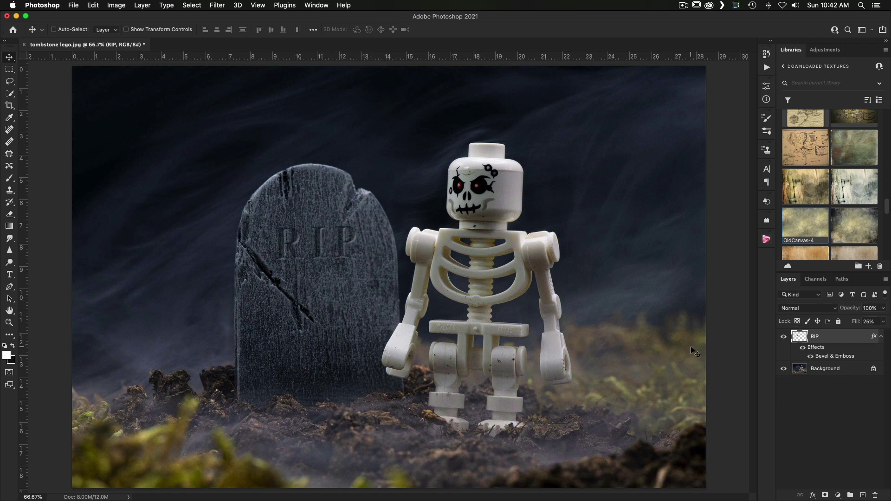
Hide the RIP layer and save the document as displace.psd in Photoshop format in the example folder
{"action": "left_click", "coordinate": [784, 336]}
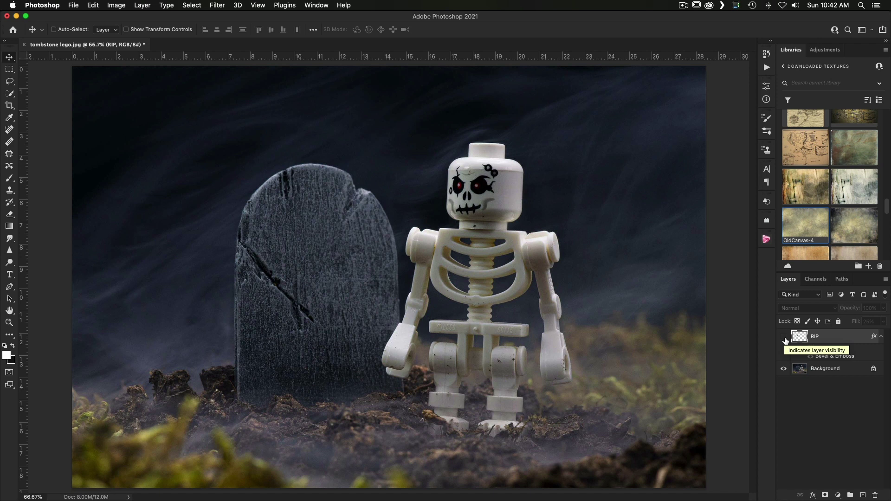
{"action": "left_click", "coordinate": [143, 5]}
{"action": "mouse_move", "coordinate": [109, 4]}
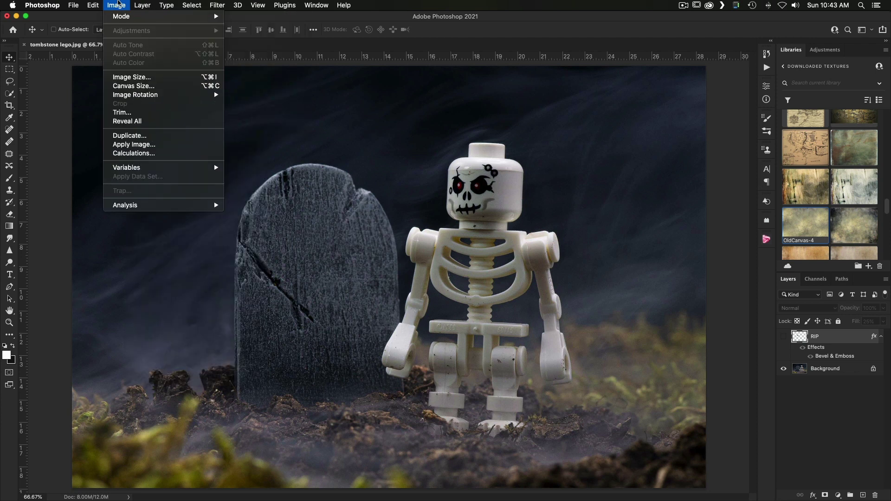
{"action": "left_click", "coordinate": [122, 5]}
{"action": "left_click", "coordinate": [73, 5]}
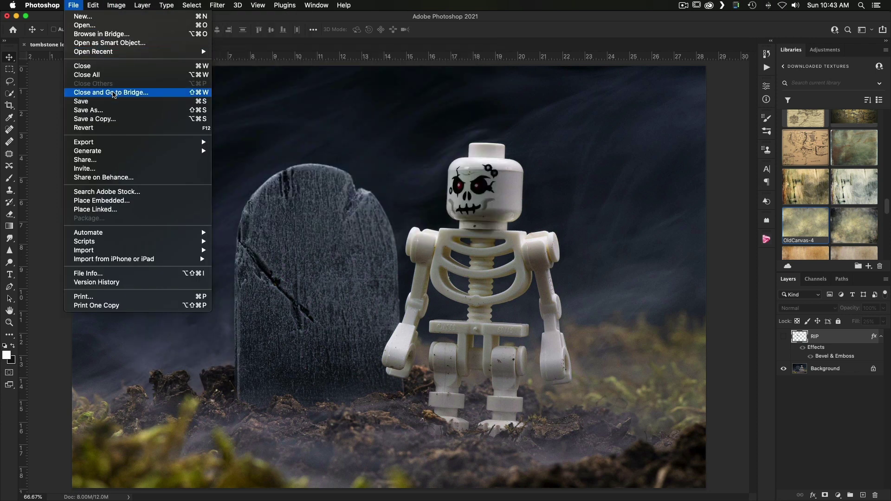
{"action": "left_click", "coordinate": [112, 112]}
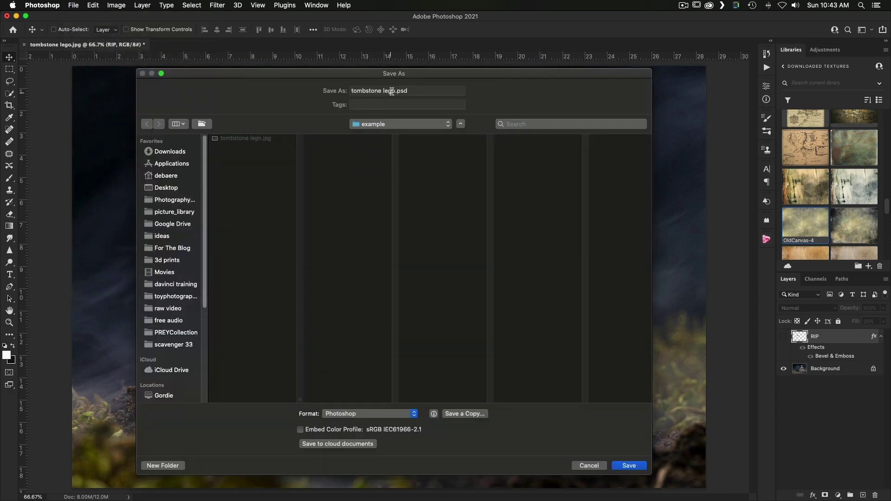
{"action": "left_click_drag", "start_coordinate": [395, 91], "coordinate": [291, 89]}
{"action": "type", "text": "disp"}
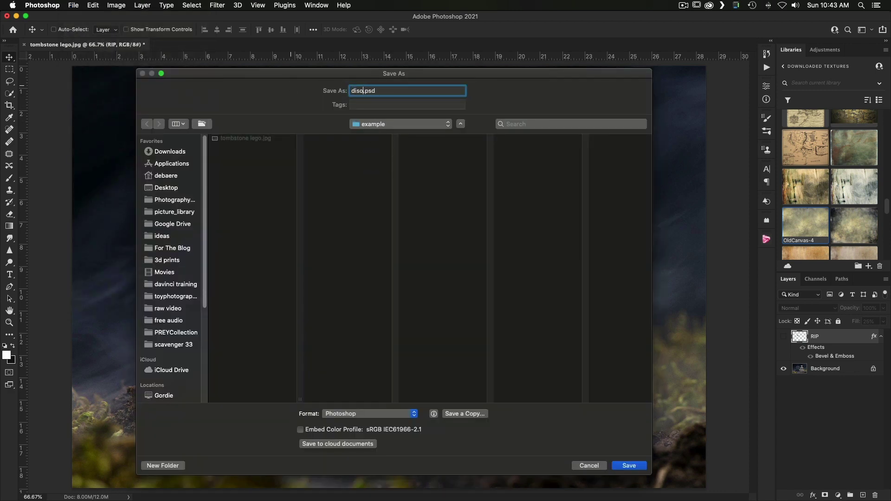
{"action": "type", "text": "lace"}
{"action": "left_click", "coordinate": [620, 467]}
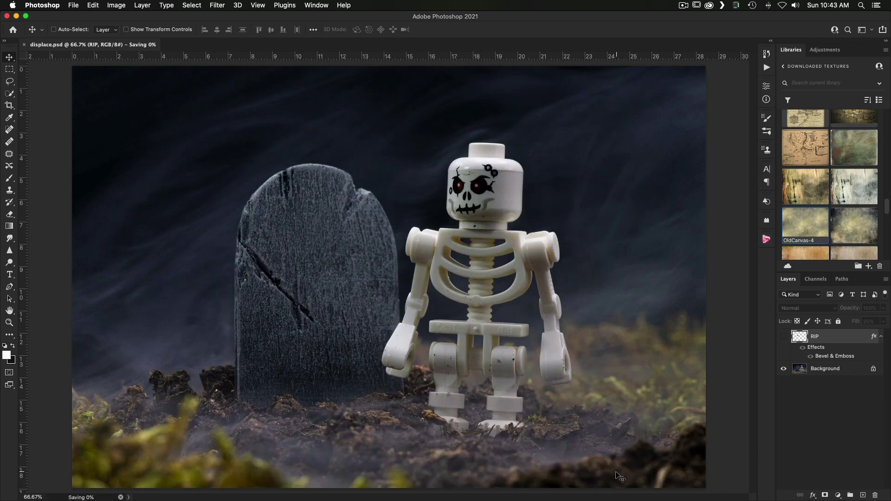
Show the RIP layer and apply Displace with horizontal and vertical scale 5, Stretch To Fit and Repeat Edge Pixels, using displace.psd as the map
{"action": "left_click", "coordinate": [783, 337]}
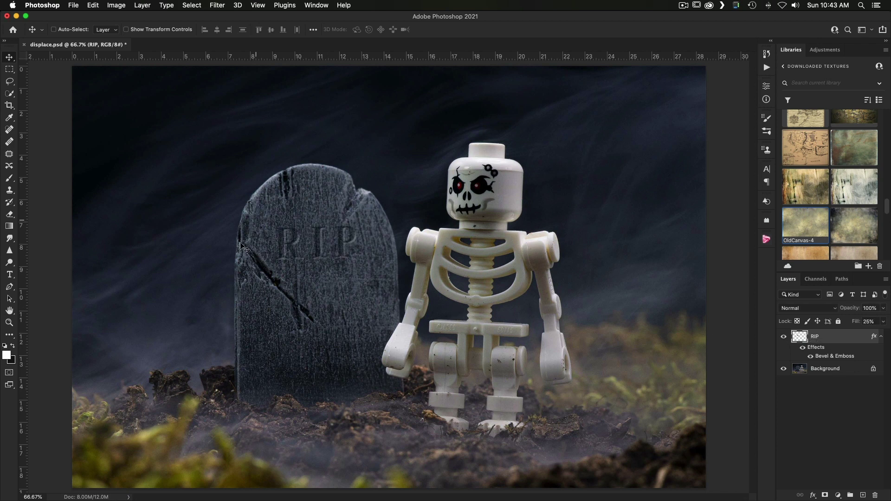
{"action": "left_click", "coordinate": [218, 5]}
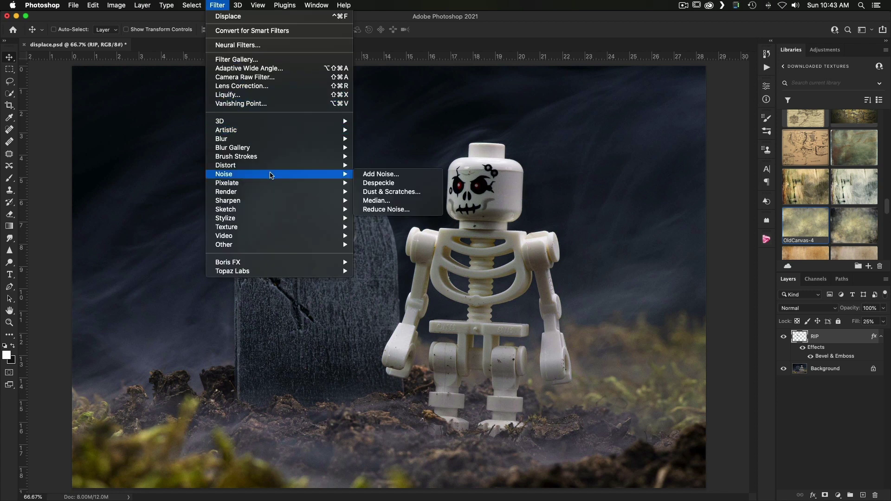
{"action": "mouse_move", "coordinate": [270, 170]}
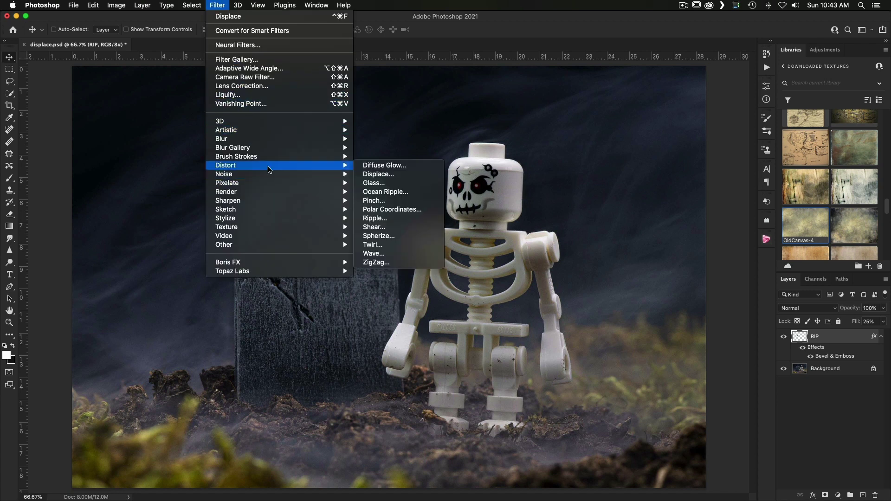
{"action": "left_click", "coordinate": [397, 176]}
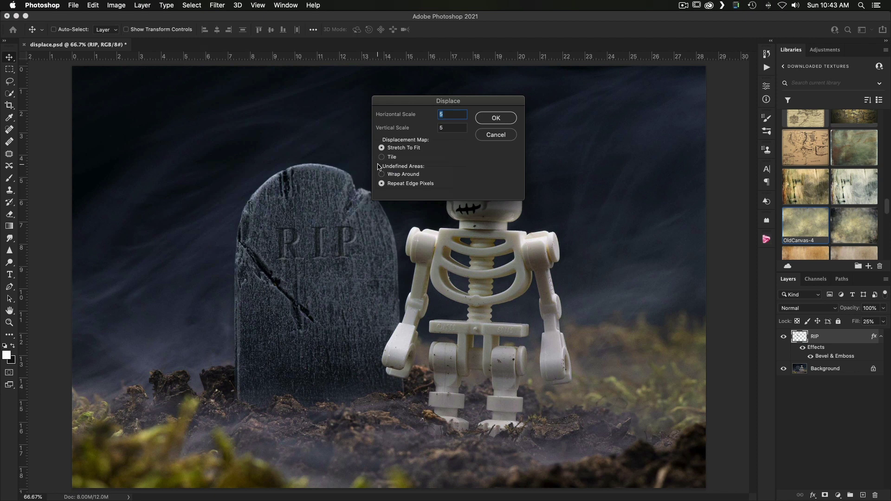
{"action": "left_click_drag", "start_coordinate": [458, 101], "coordinate": [489, 101]}
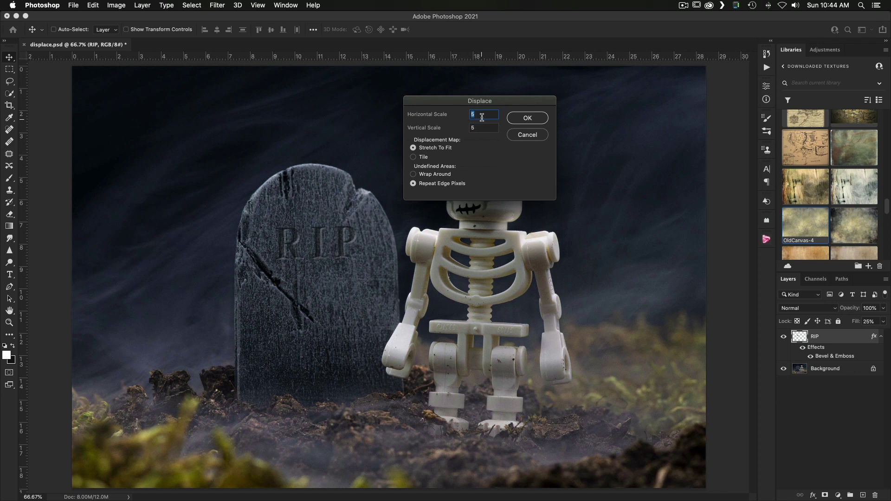
{"action": "left_click", "coordinate": [532, 119]}
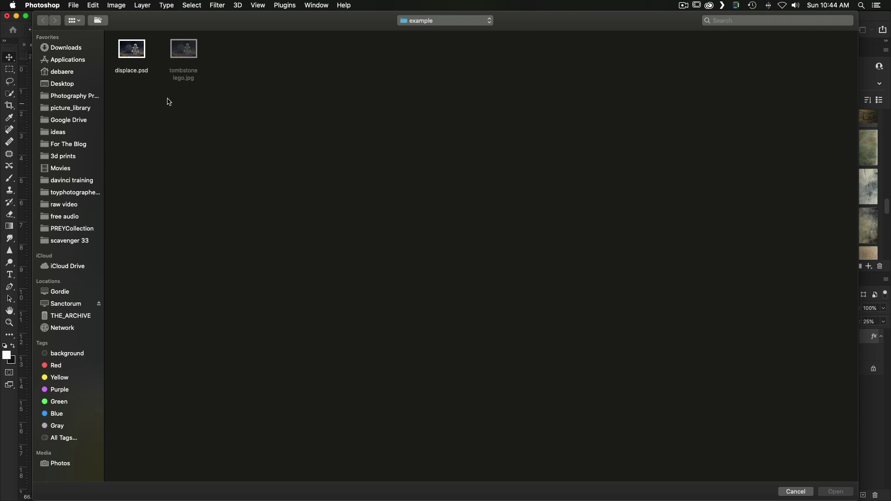
{"action": "left_click", "coordinate": [133, 49]}
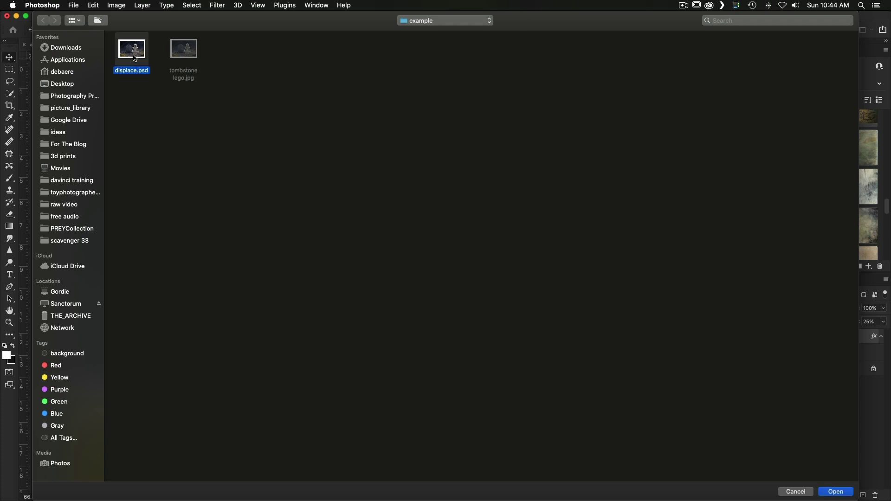
{"action": "left_click", "coordinate": [839, 493]}
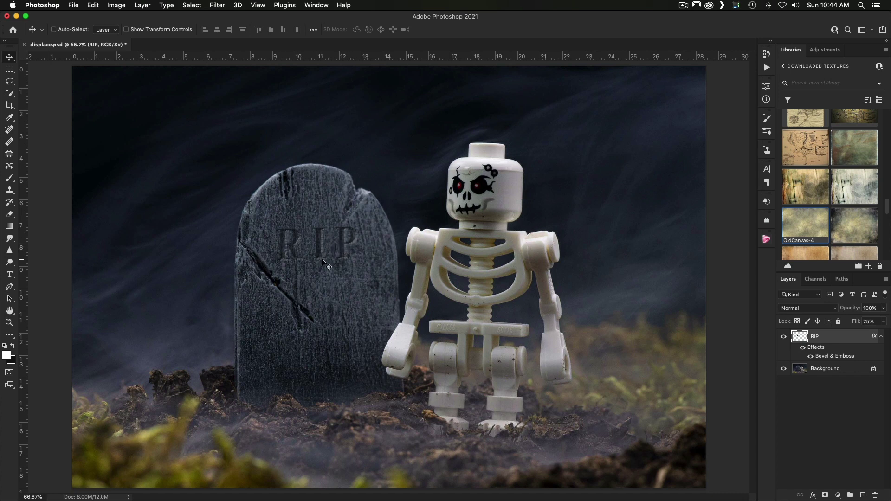
Undo and redo the Displace filter to compare the lettering before and after it
{"action": "key", "text": "super"}
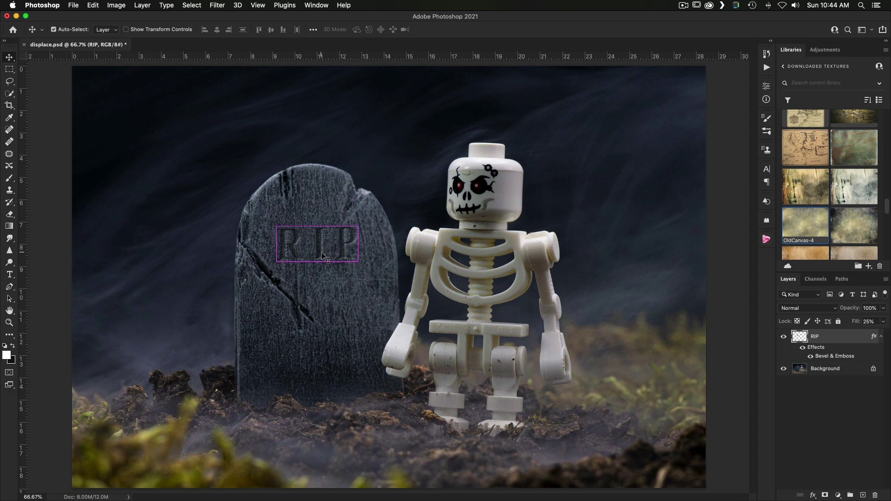
{"action": "key", "text": "super"}
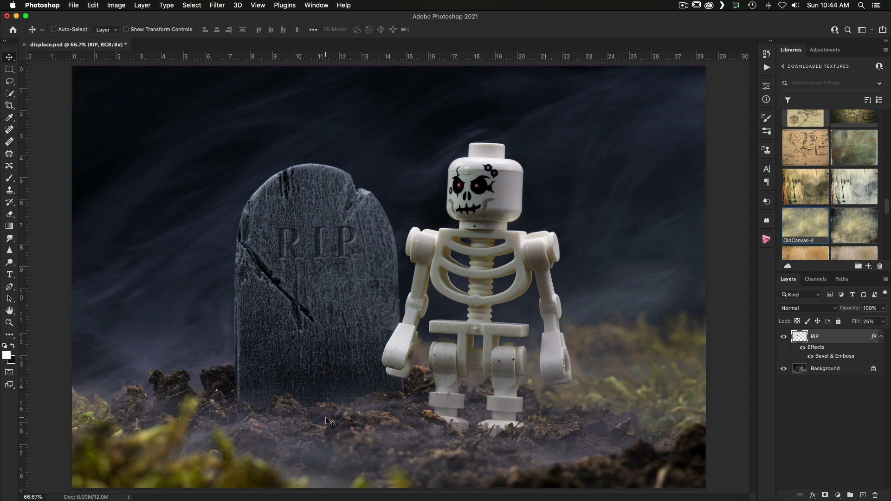
{"action": "key", "text": "super+z"}
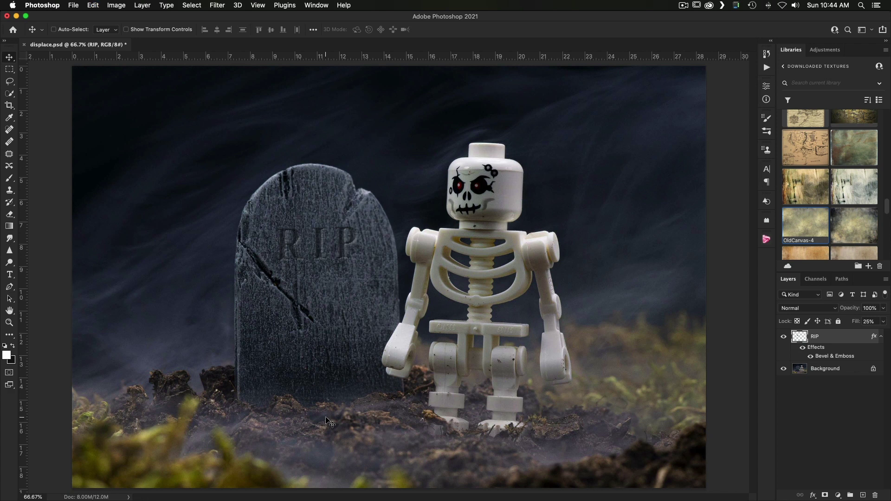
{"action": "key", "text": "super+shift+z"}
{"action": "key", "text": "super+z"}
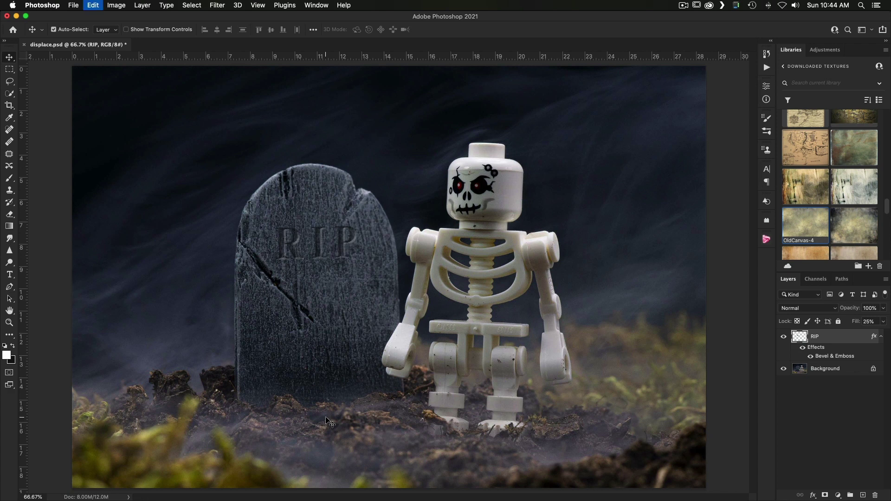